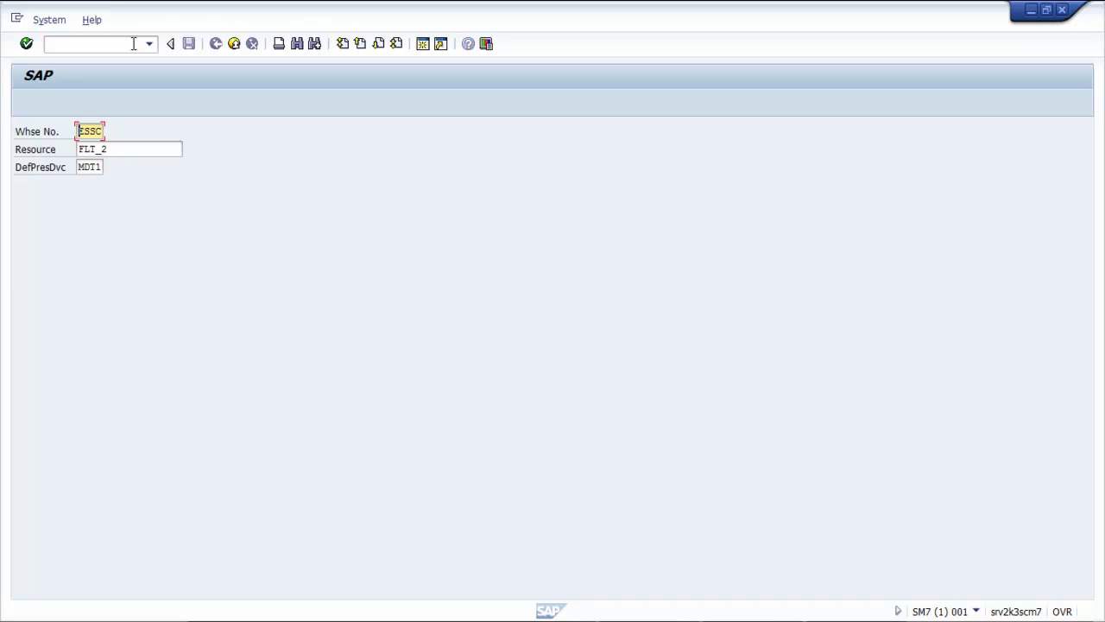
- Log on to warehouse ESSC with resource FLT_2 and open Unloading by Transport Unit under the inbound processes
key(Return)
key(Down)
key(Down)
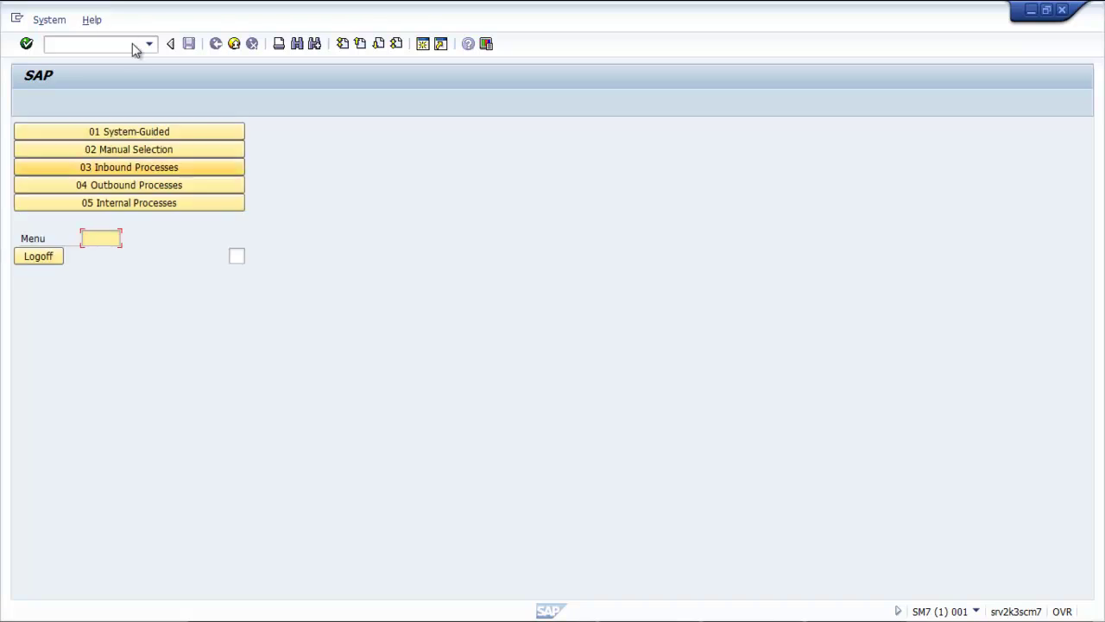
key(Return)
key(Return)
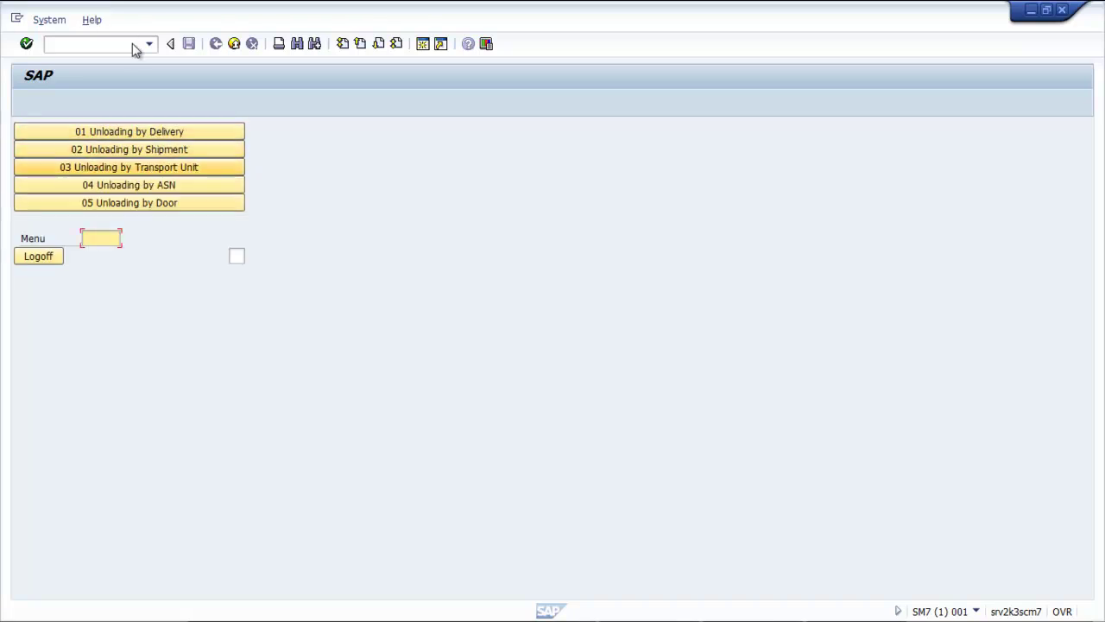
key(Return)
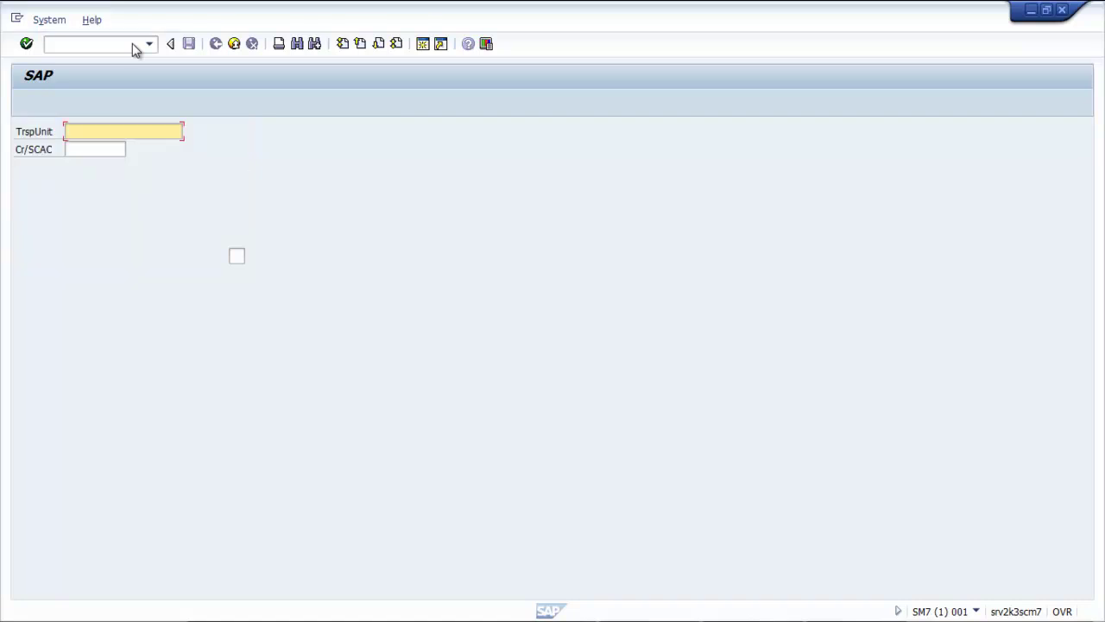
- Select transport unit LICPLATE011 for unloading, leaving the carrier blank
text(li)
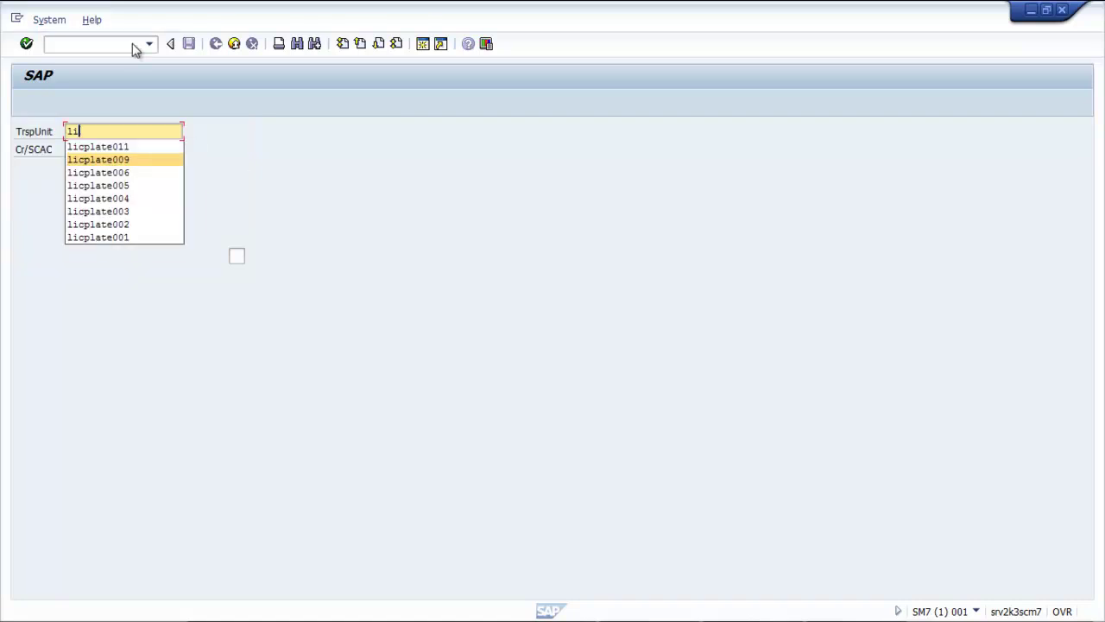
key(Up)
key(Return)
key(Return)
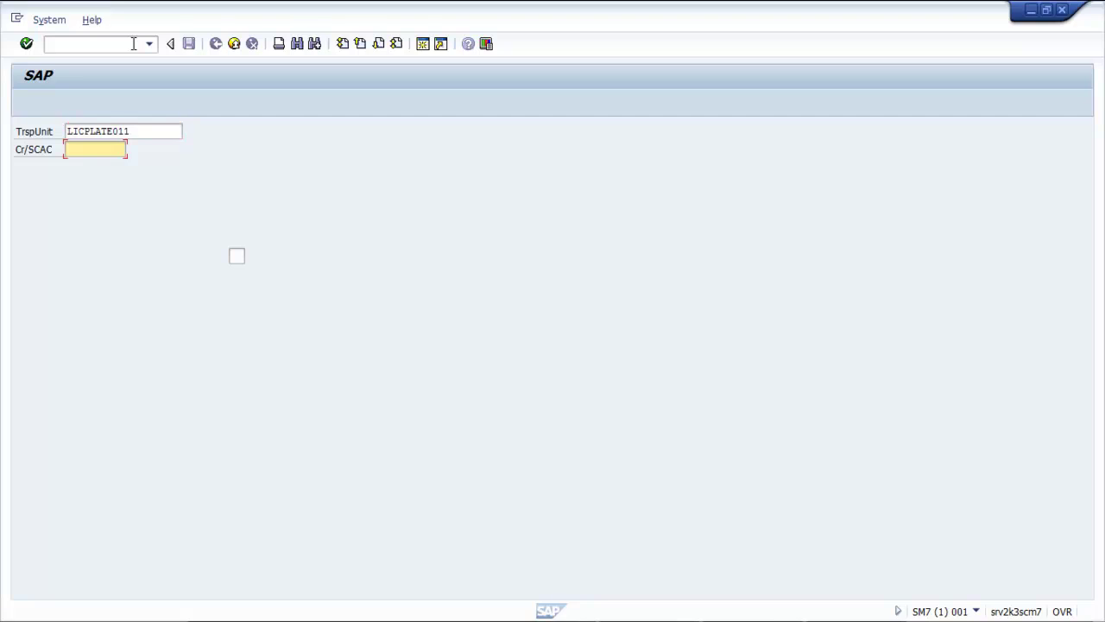
key(Tab)
key(Return)
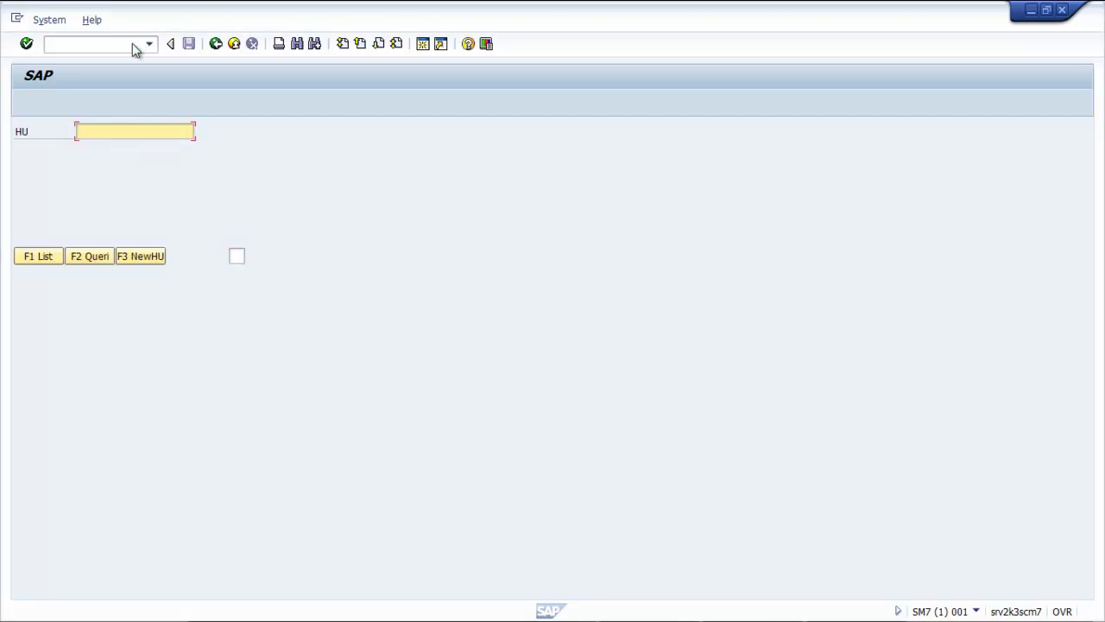
text(1100000331)
key(Return)
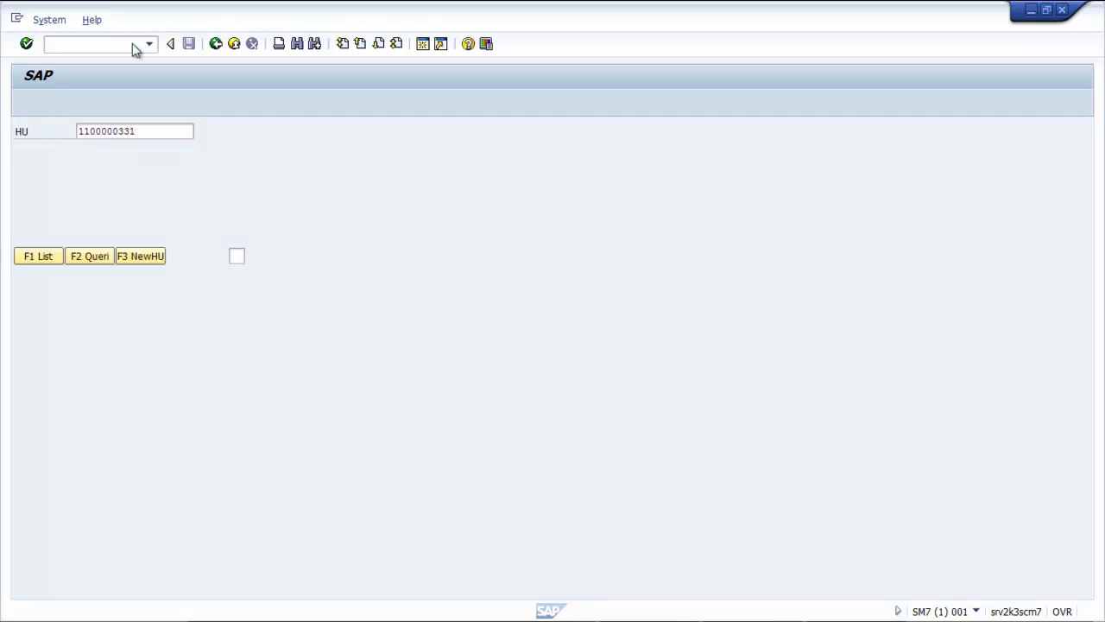
key(Return)
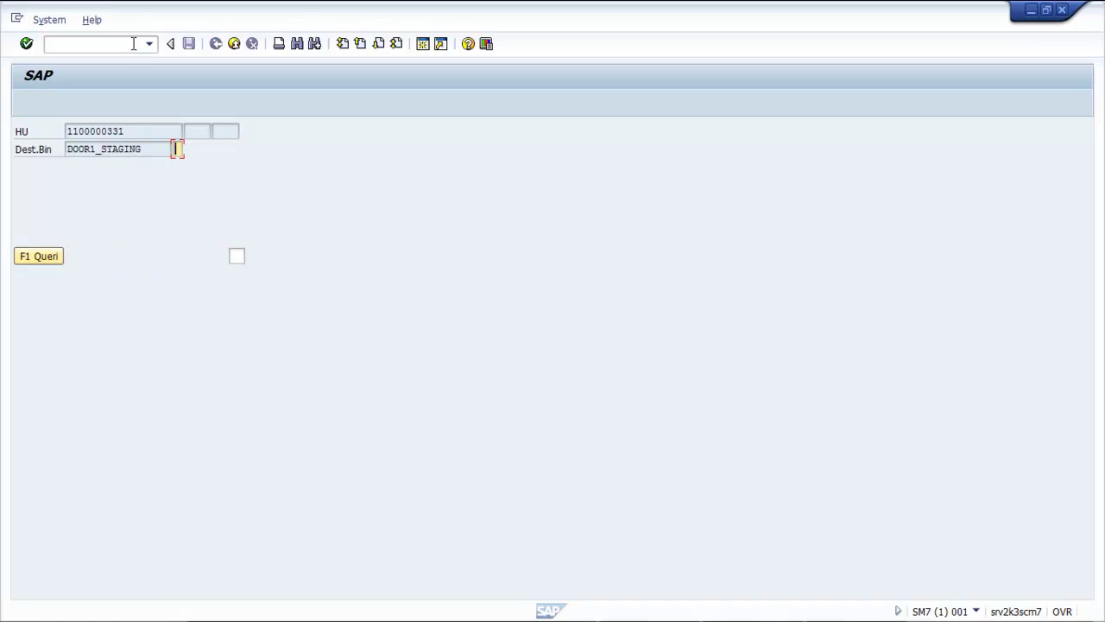
- Confirm moving the handling unit to destination bin DOOR1_STAGING and confirm that the transport unit is completely unloaded
key(shift+Tab)
key(shift+Home)
key(Home)
key(Tab)
text(G)
key(Tab)
key(Return)
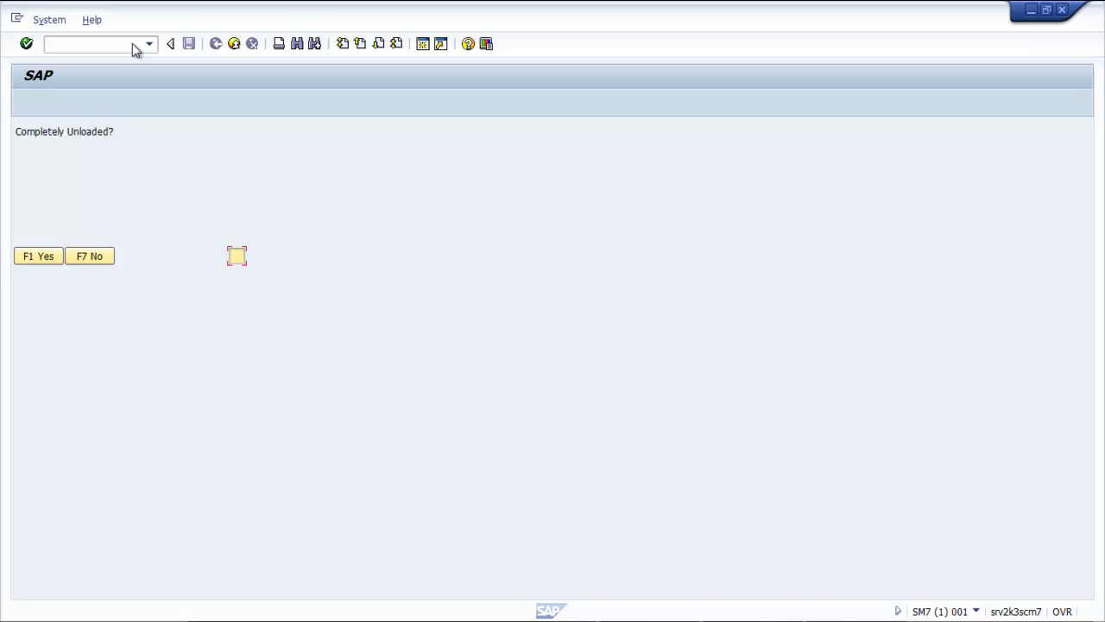
key(F1)
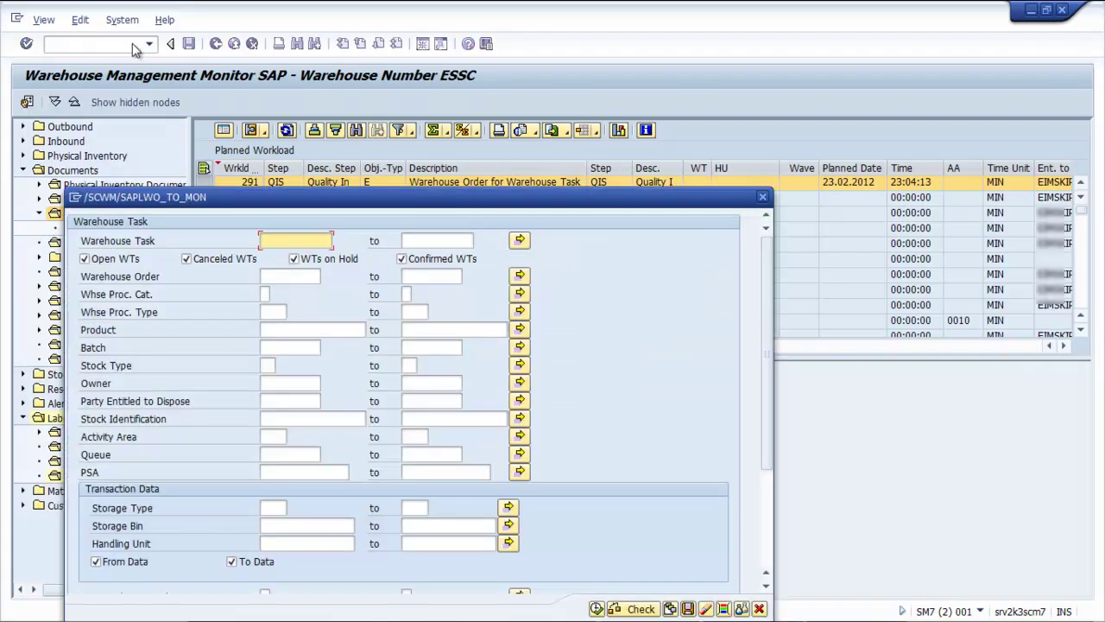
key(Down)
key(Return)
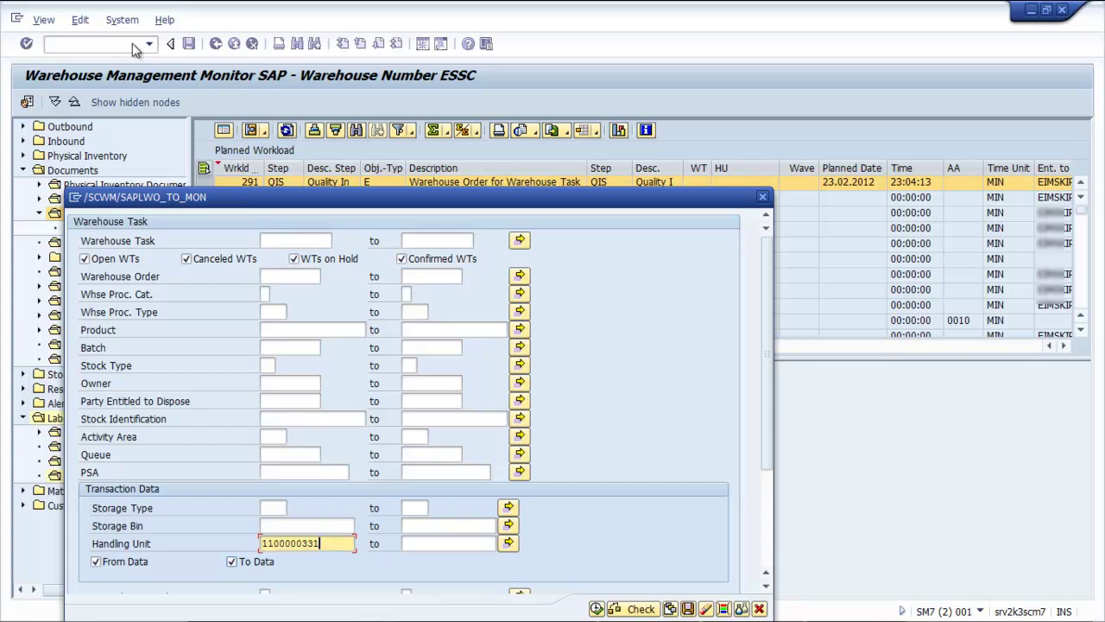
key(F8)
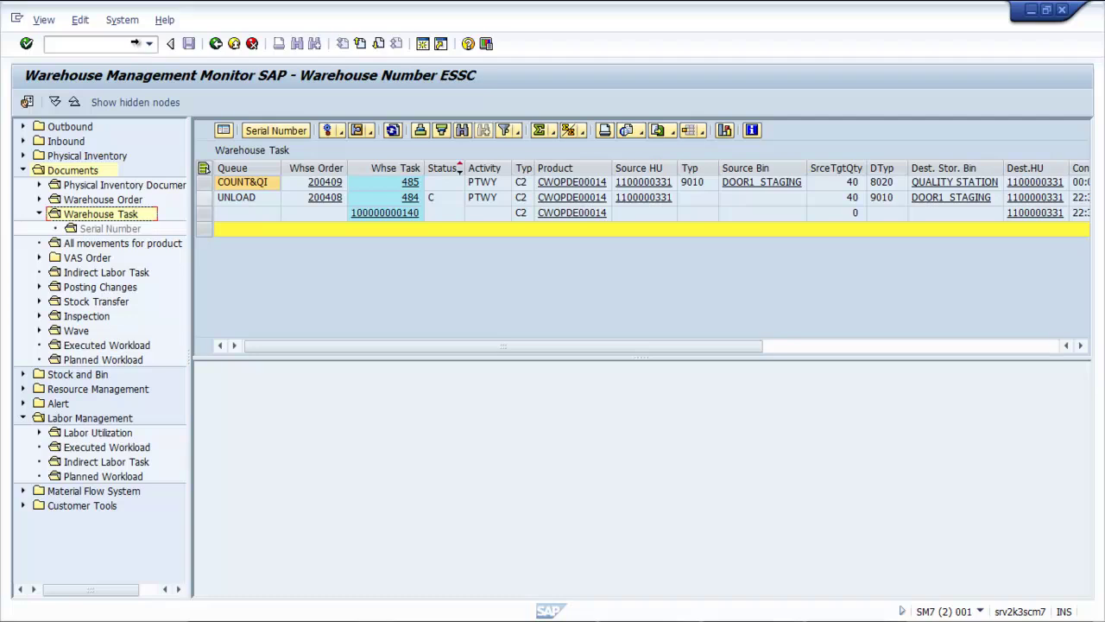
click(423, 196)
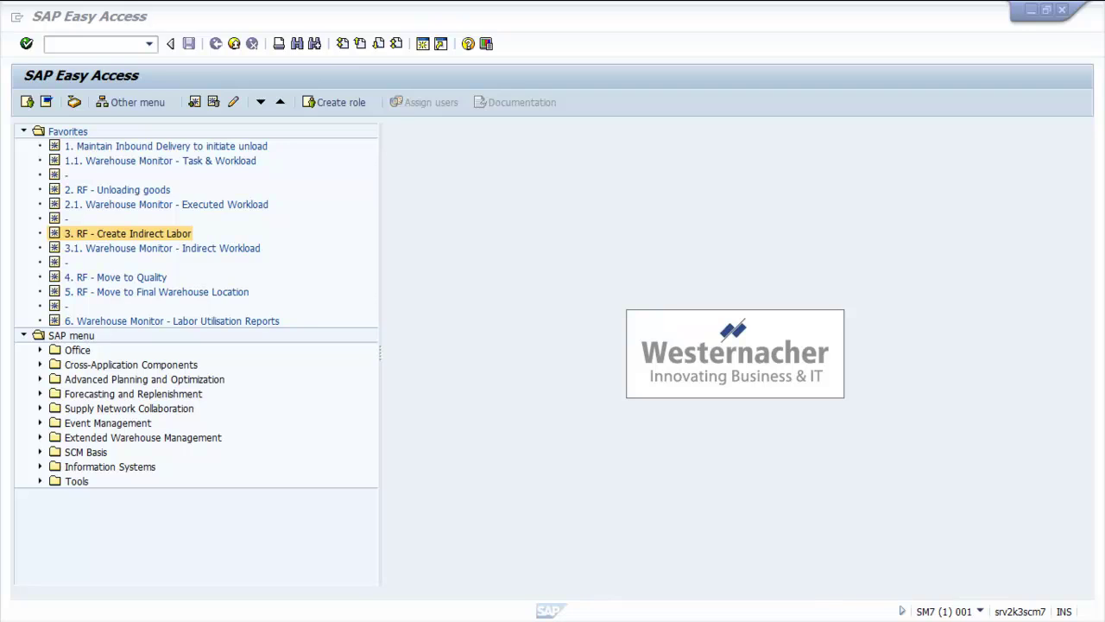
- Start RF - Create Indirect Labor and open Indirect Labor Task Recording through the internal processes
key(Return)
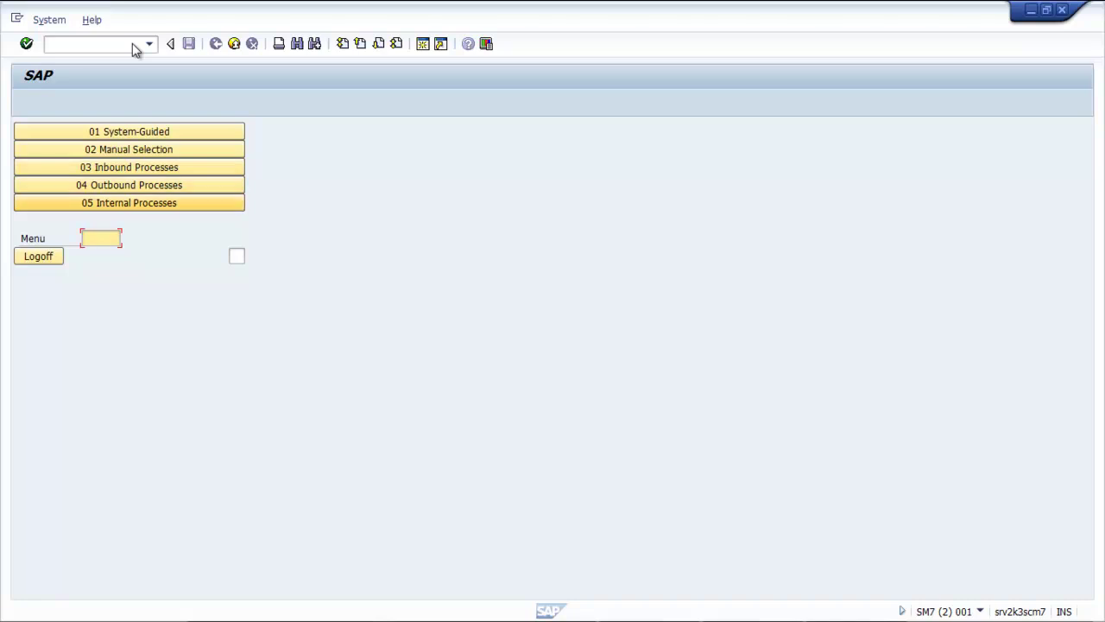
key(Return)
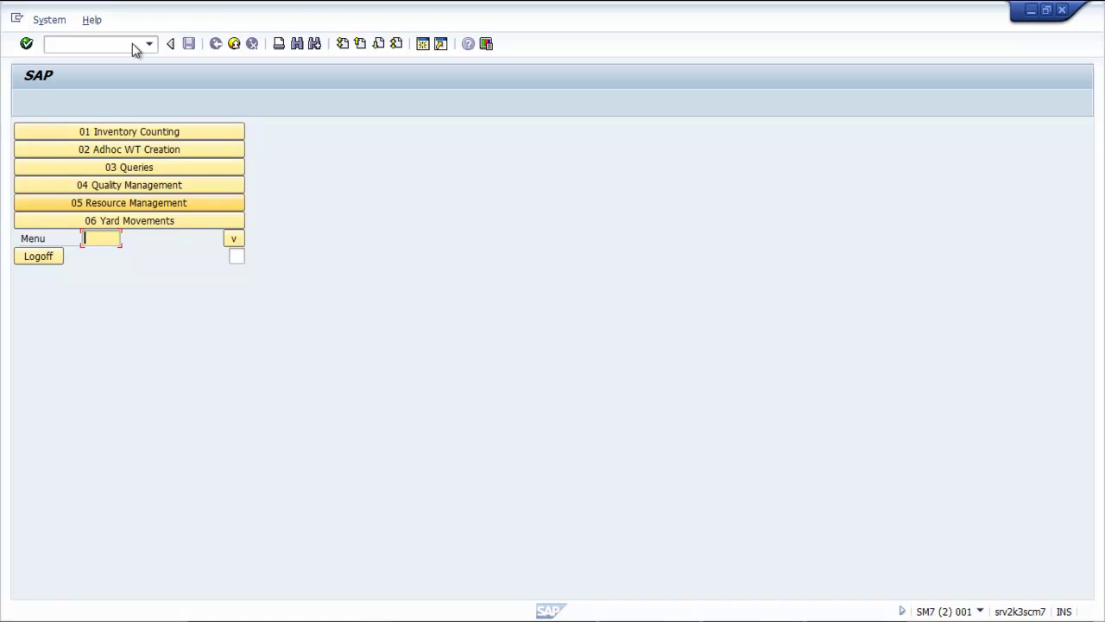
key(Down)
key(Down)
key(Down)
key(Return)
key(Up)
key(Return)
key(Up)
key(Up)
key(Return)
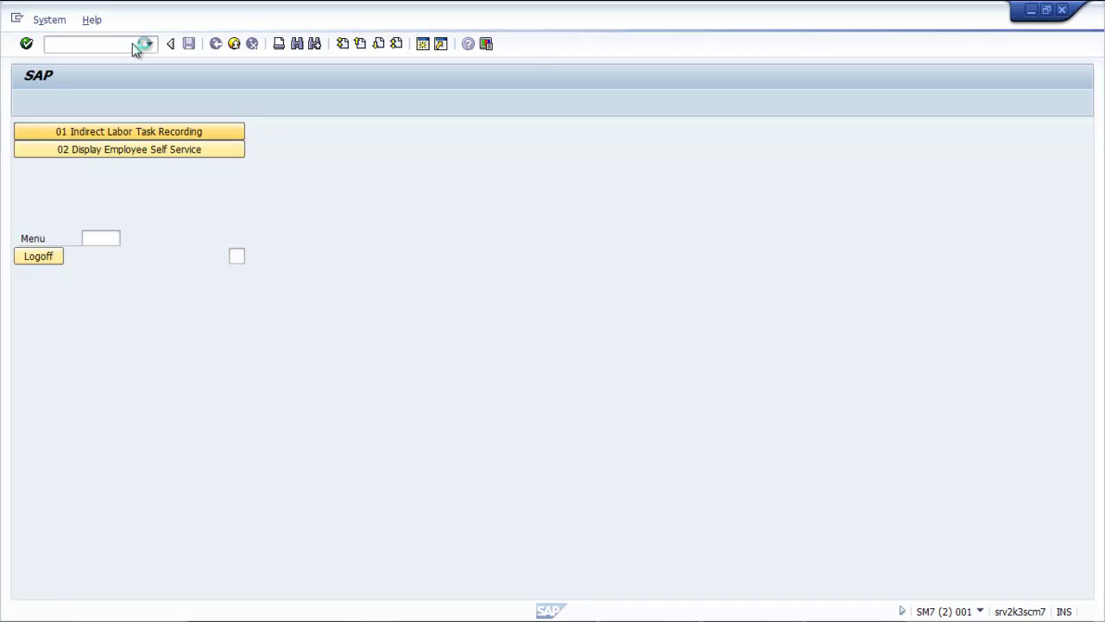
- Create a new indirect labor task with external step QDOC
key(F3)
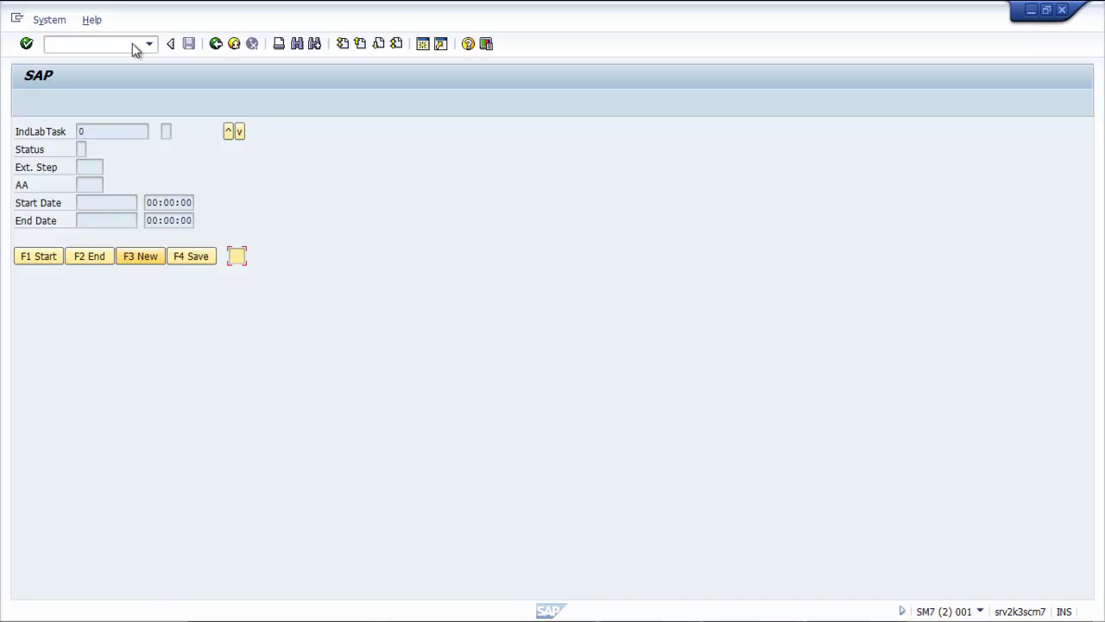
key(F3)
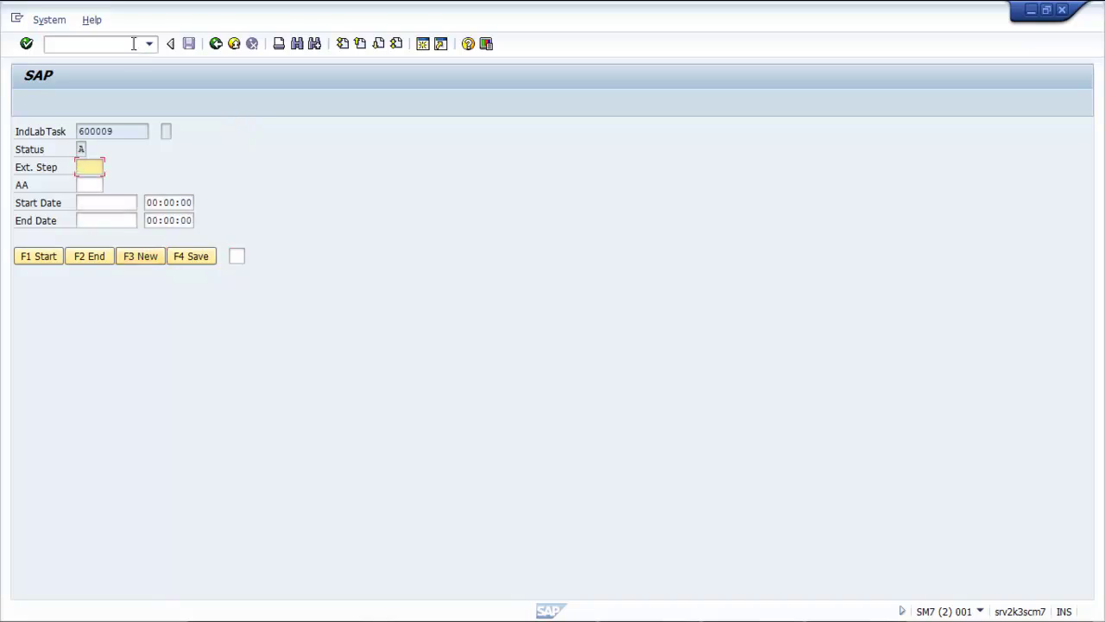
key(Return)
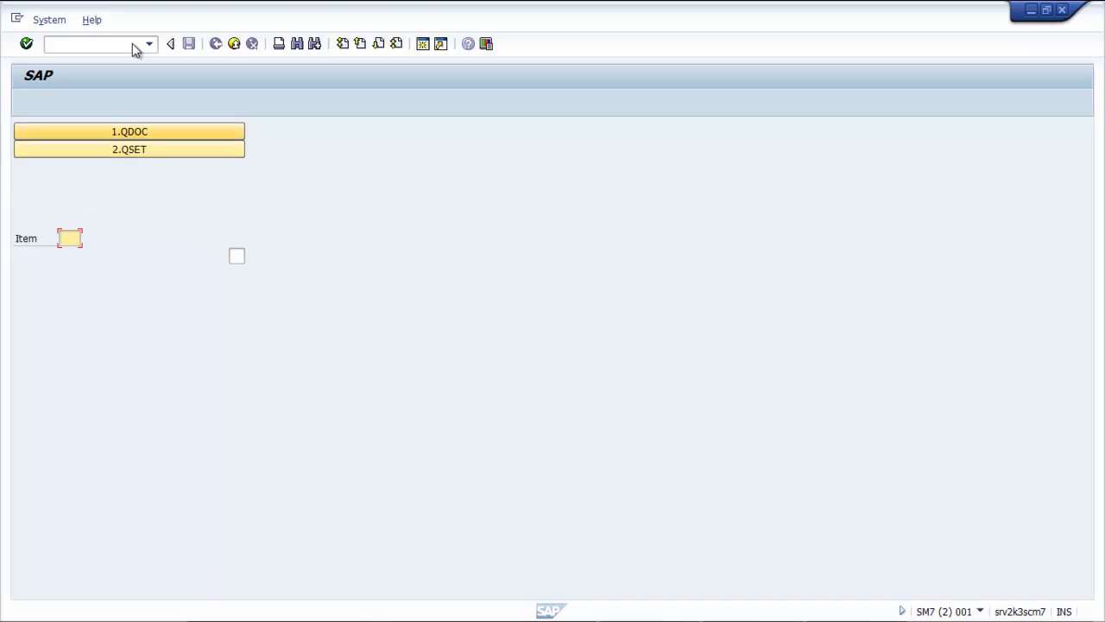
key(Return)
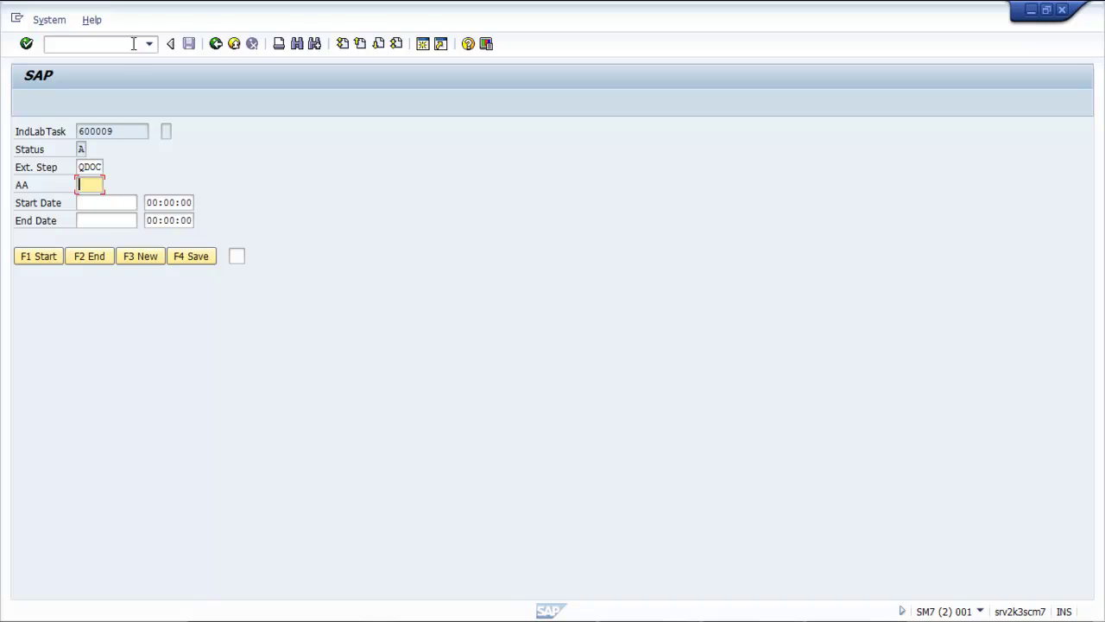
- Record the start and end times of the QDOC indirect labor task and save it
key(F2)
key(F1)
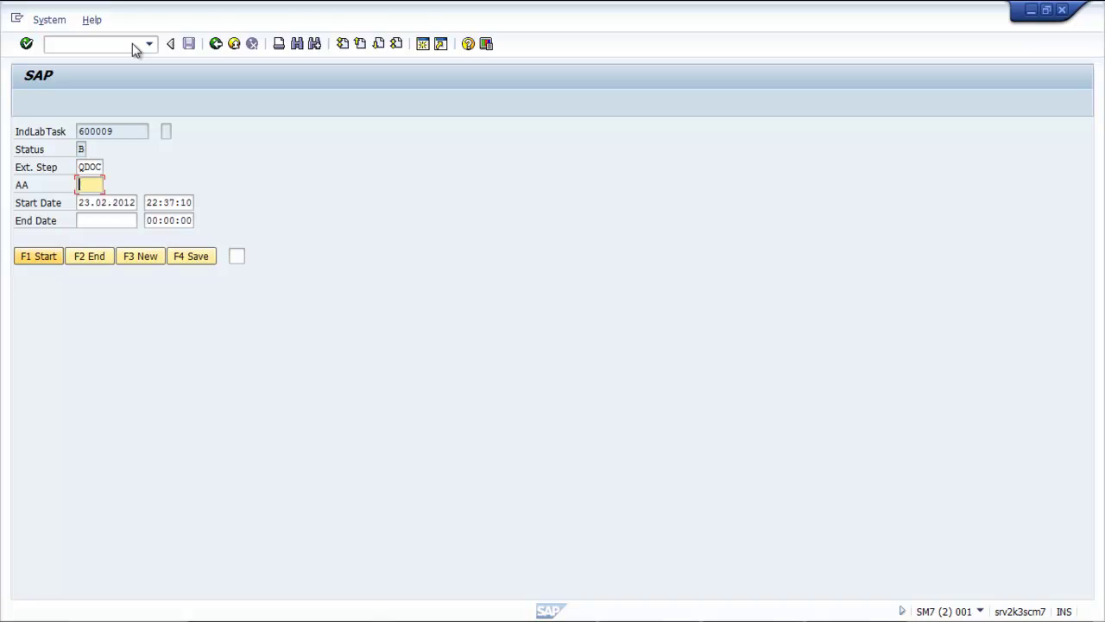
key(F2)
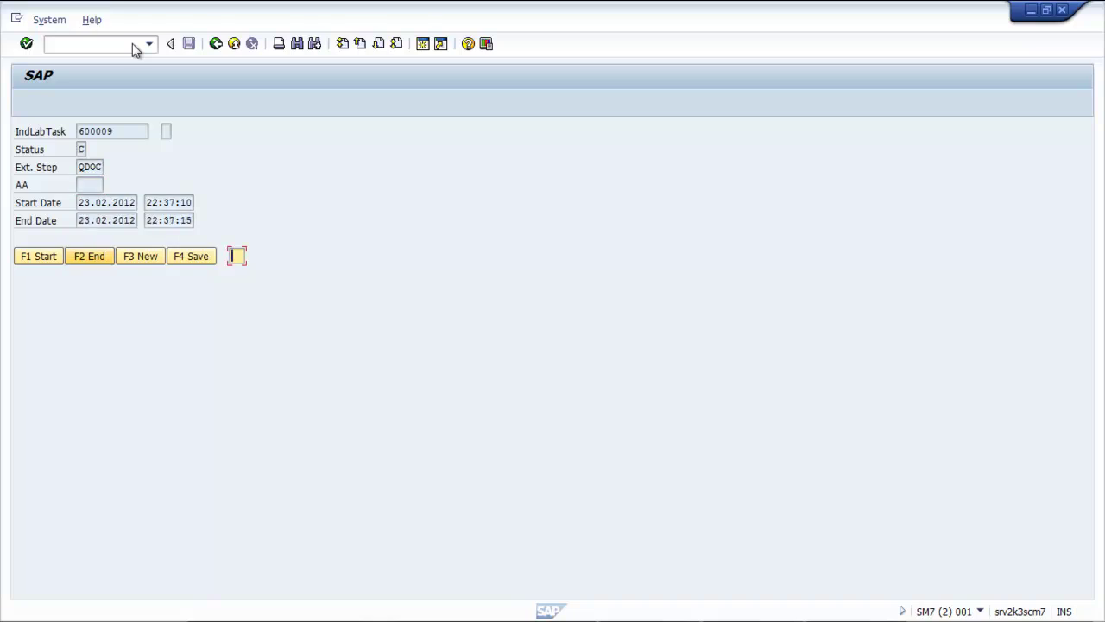
key(F4)
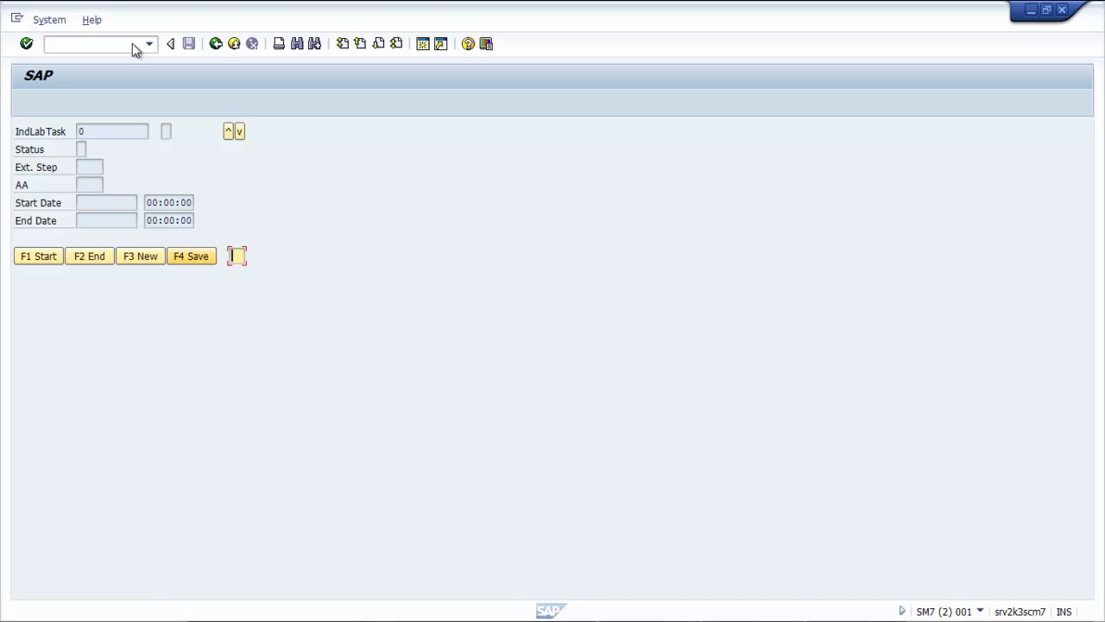
- Switch to the Warehouse Management Monitor and list all indirect labor tasks without selection criteria
key(alt+Tab)
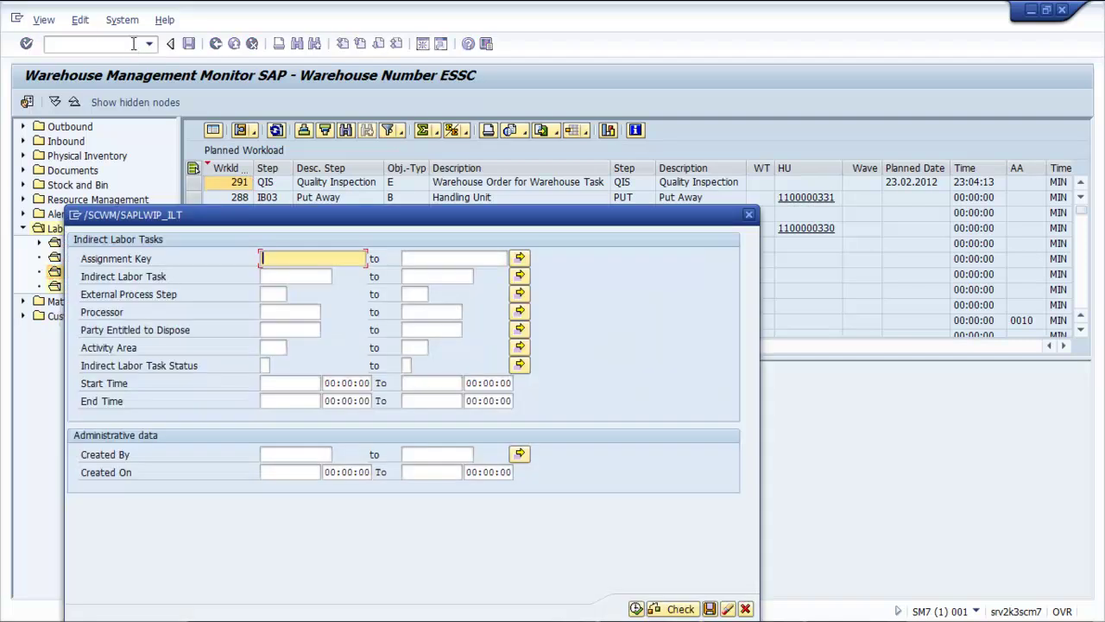
key(F8)
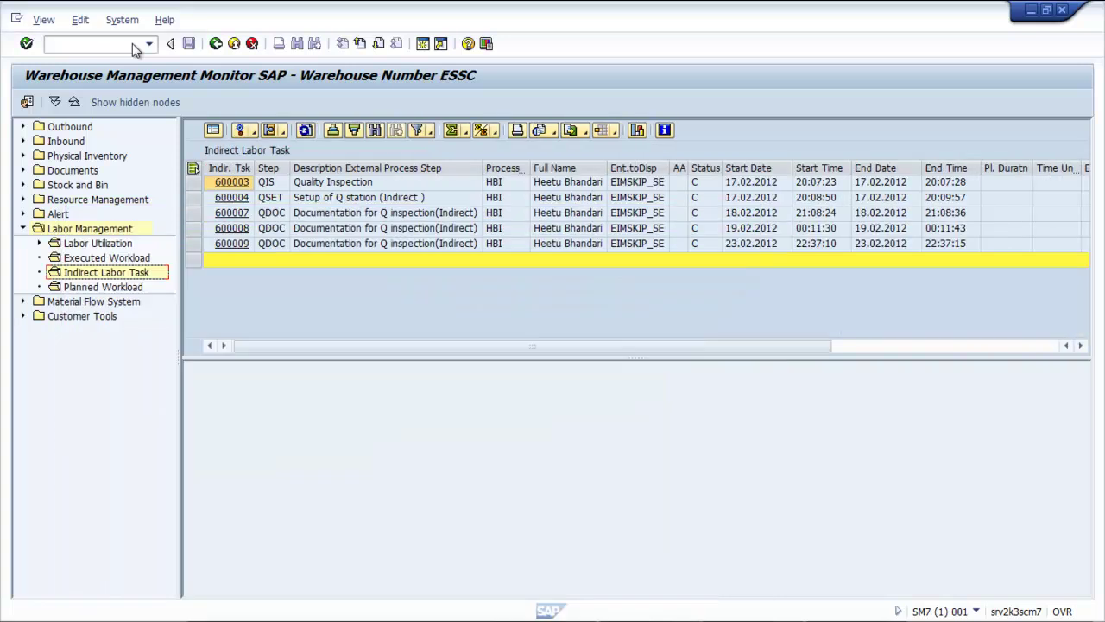
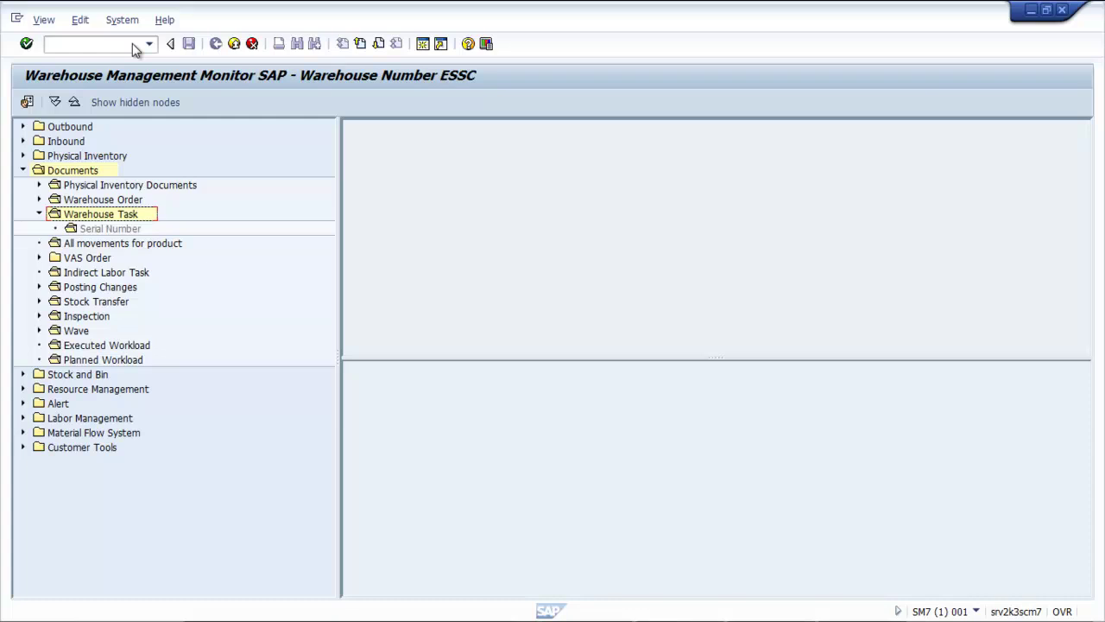
- Query the warehouse tasks in the monitor by handling unit, using a previously entered handling unit number
click(306, 543)
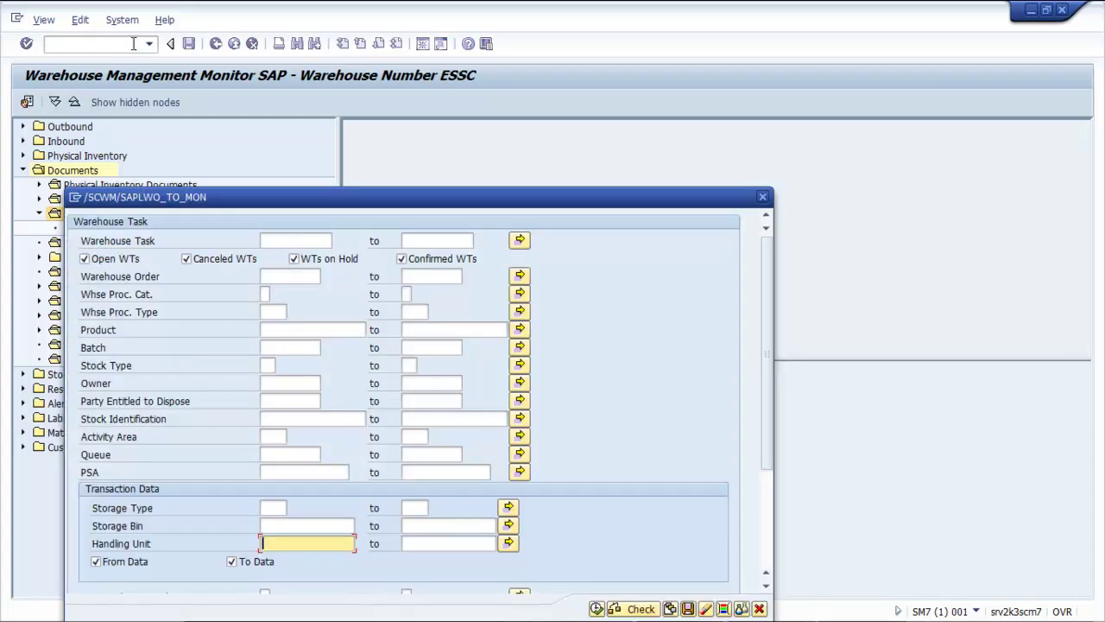
key(Down)
key(Return)
key(Return)
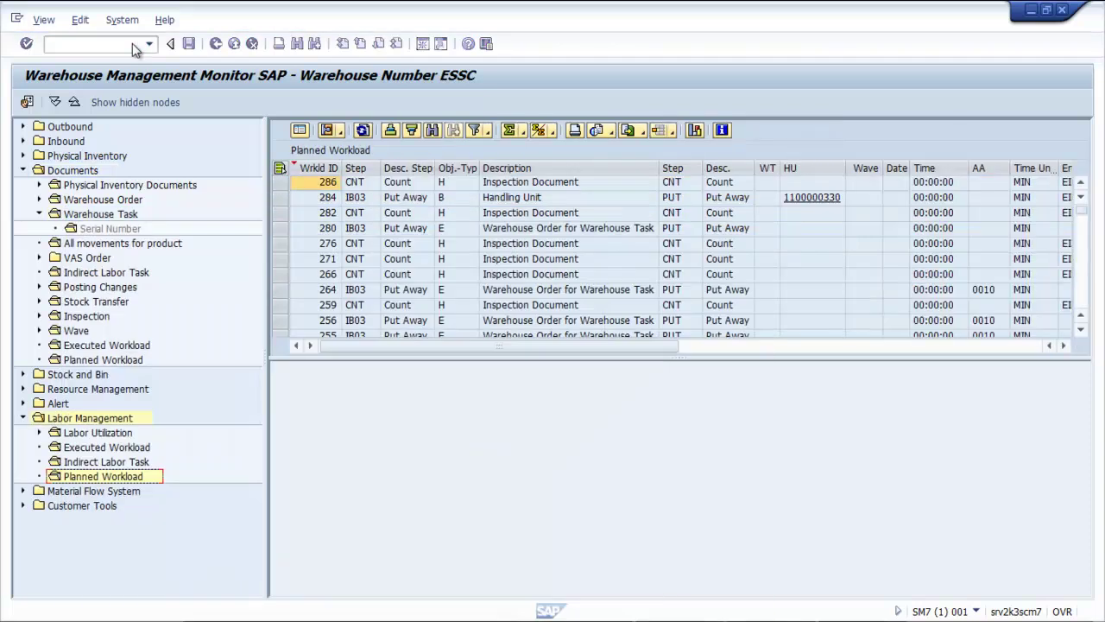
- Display the planned workload and today's executed workload under Labor Management, leaving the other executed workload criteria blank
key(F8)
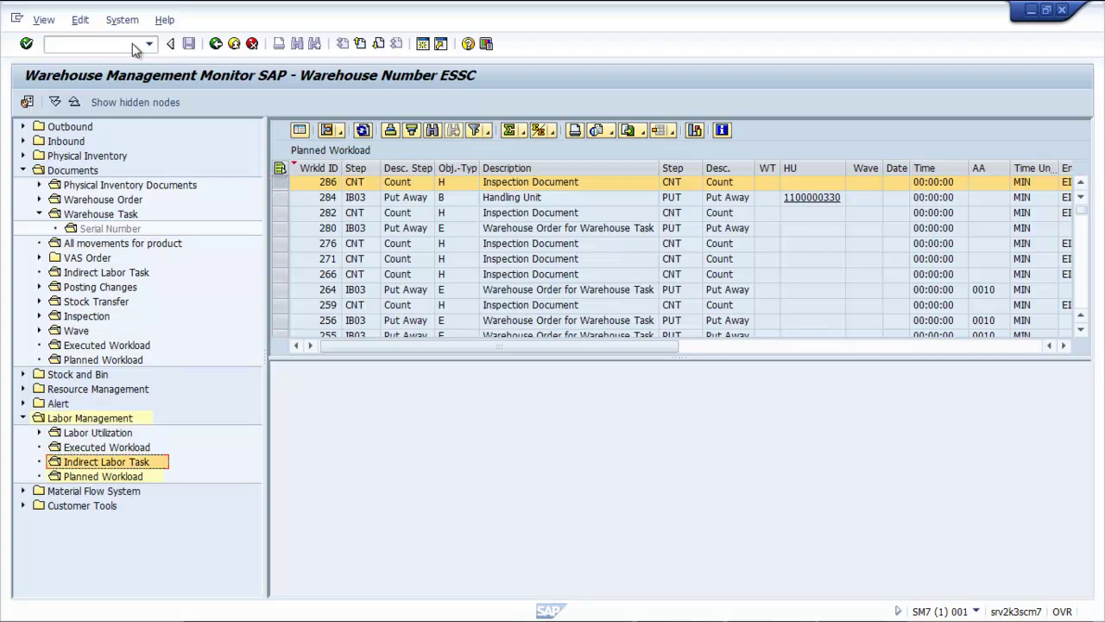
key(Up)
key(Return)
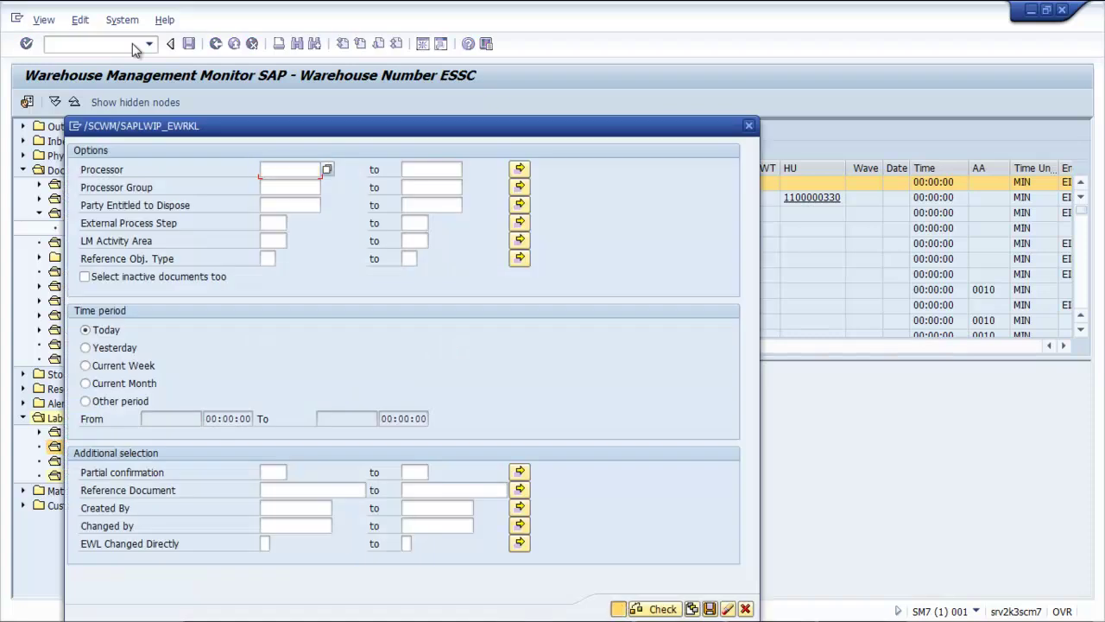
key(F8)
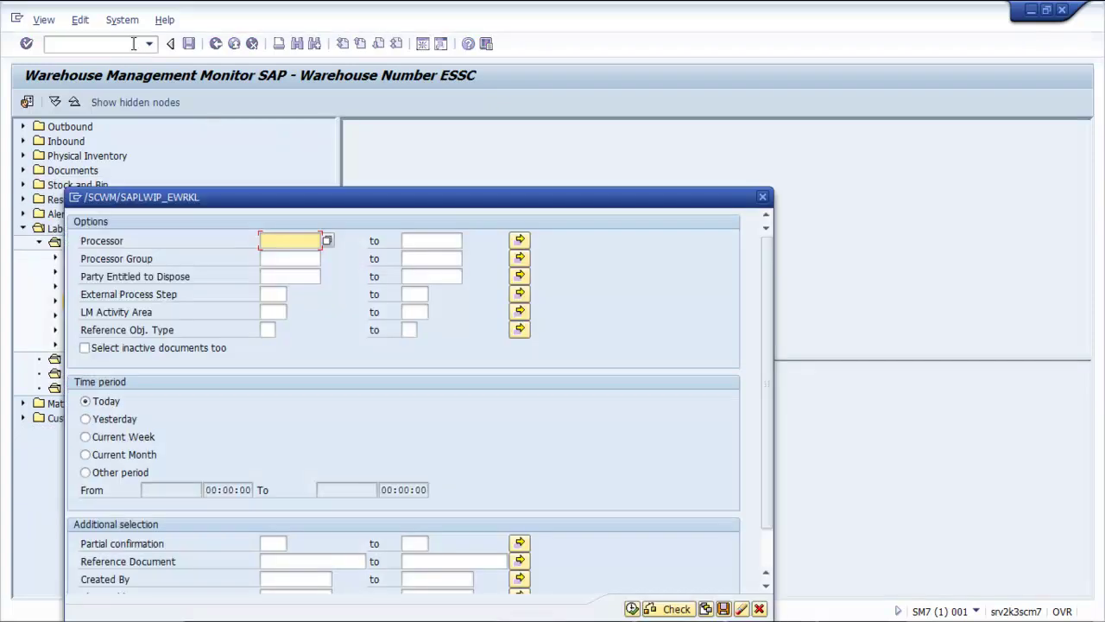
- Restrict the labor utilization selection to the external process steps IB01 and QDOC
key(Down)
key(Down)
key(Down)
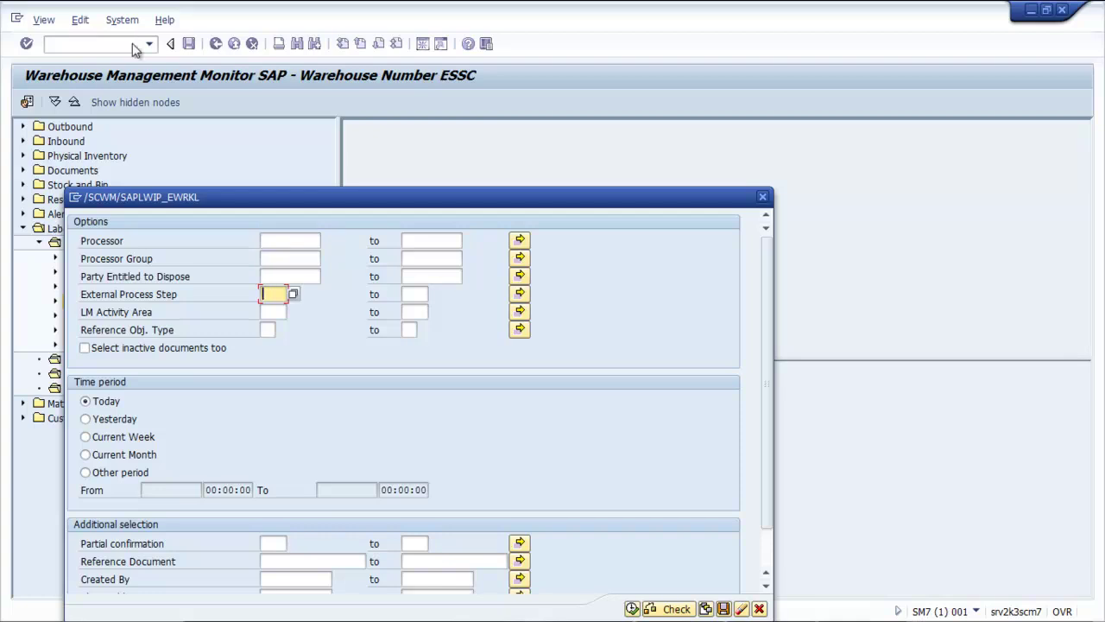
key(shift+F2)
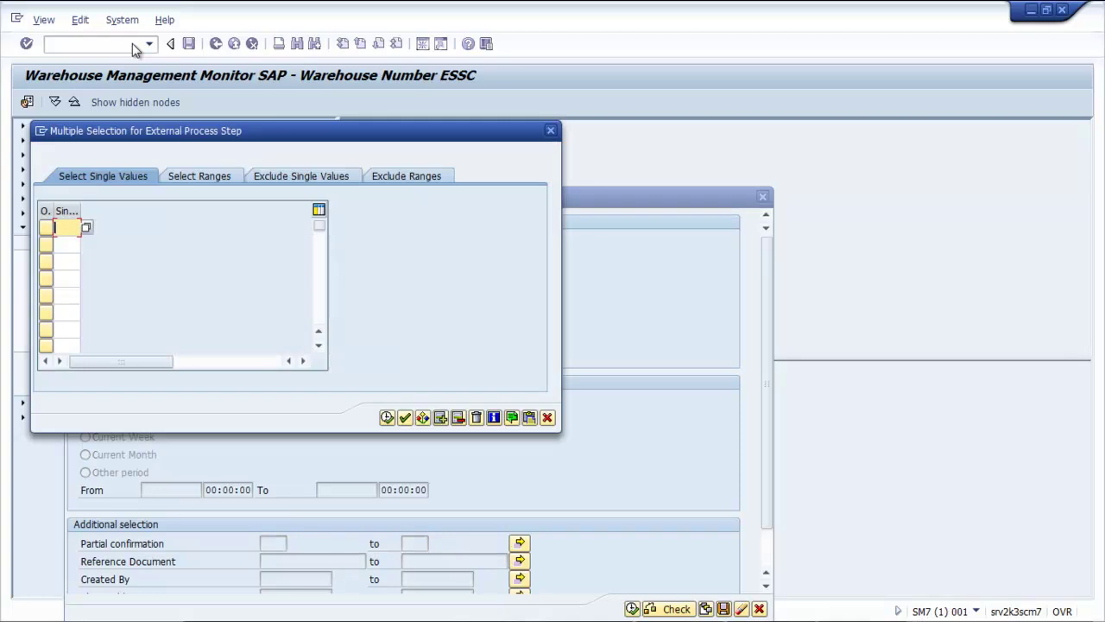
text(IB0)
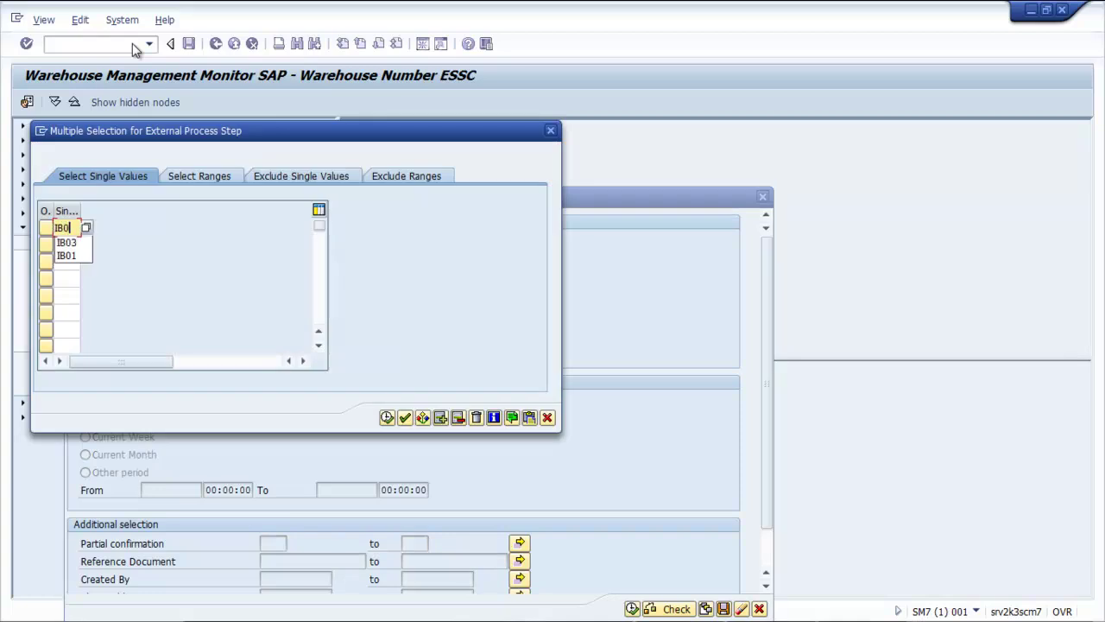
text(1)
key(Return)
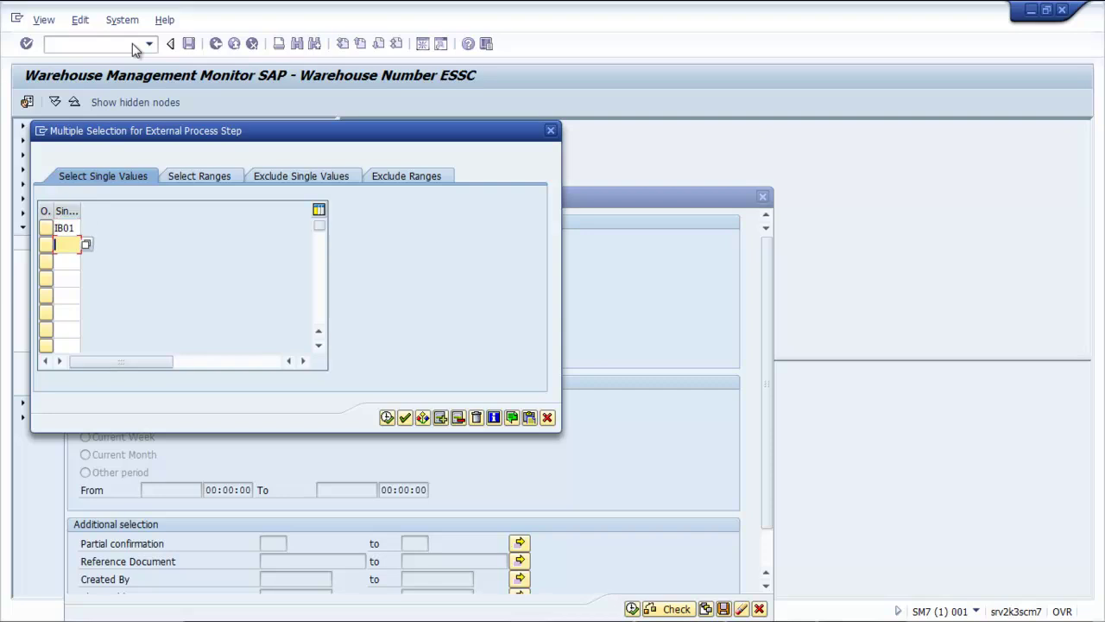
text(QDO)
text(C)
key(F8)
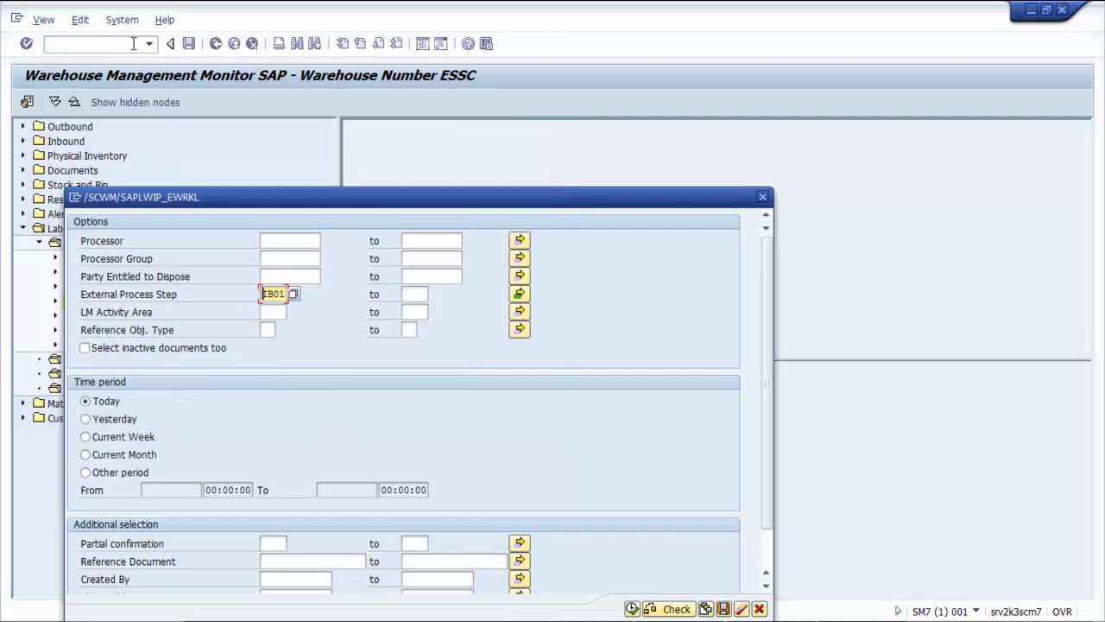
- Set the time period to Current Month and run the labor utilization query by external process step
key(ctrl+Tab)
key(Down)
key(Down)
key(Down)
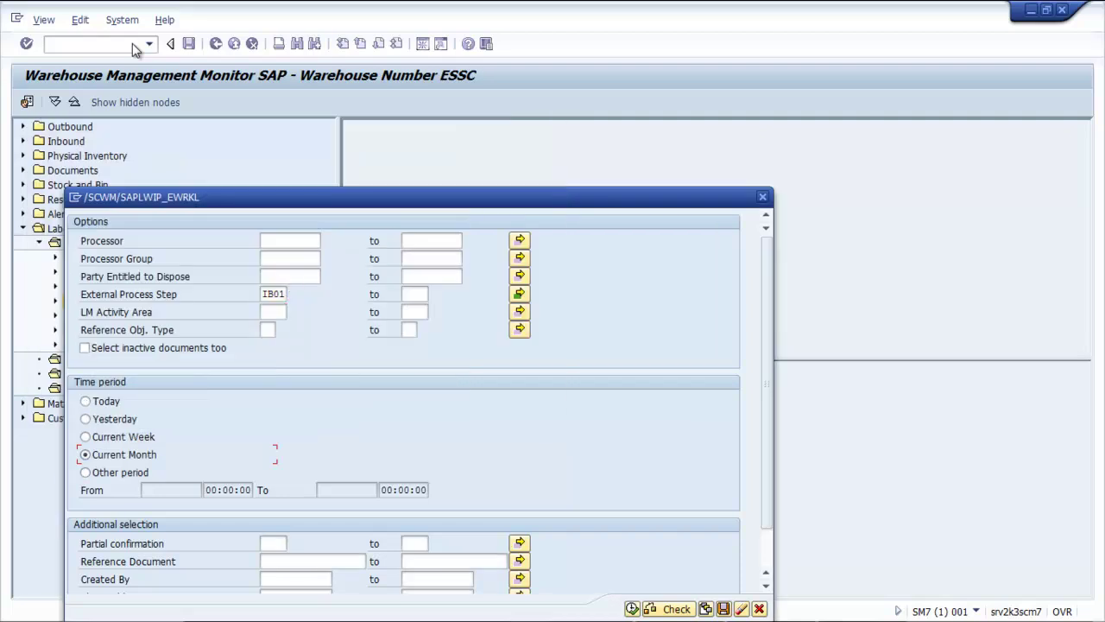
key(F8)
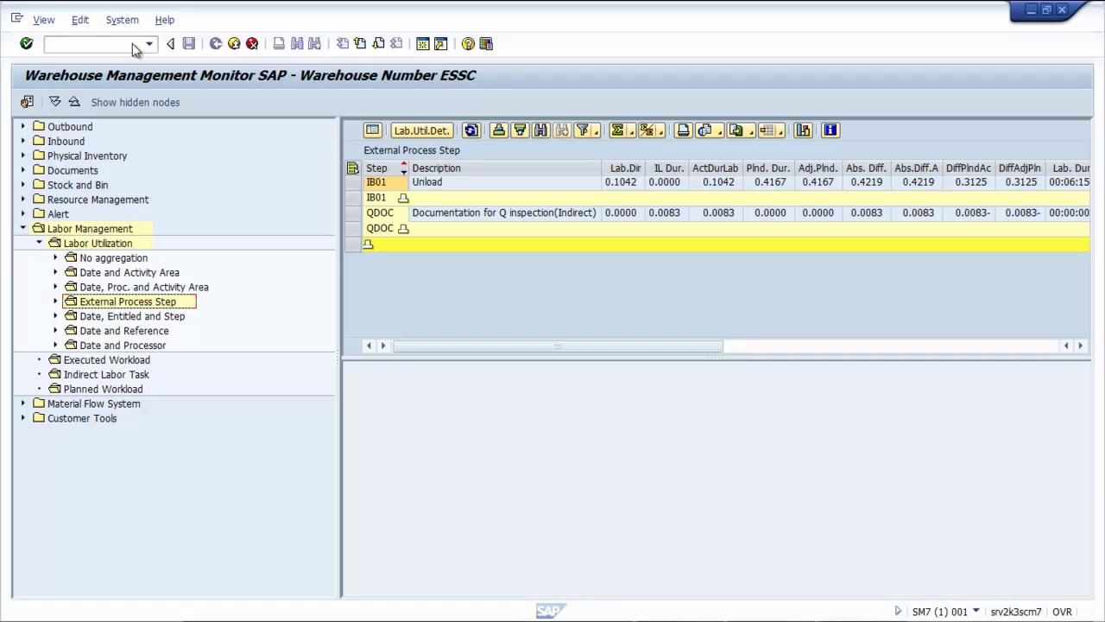
- Widen the results area and display the labor utilization details for the IB01 unload step, followed by those for QDOC
drag(134, 49, 134, 44)
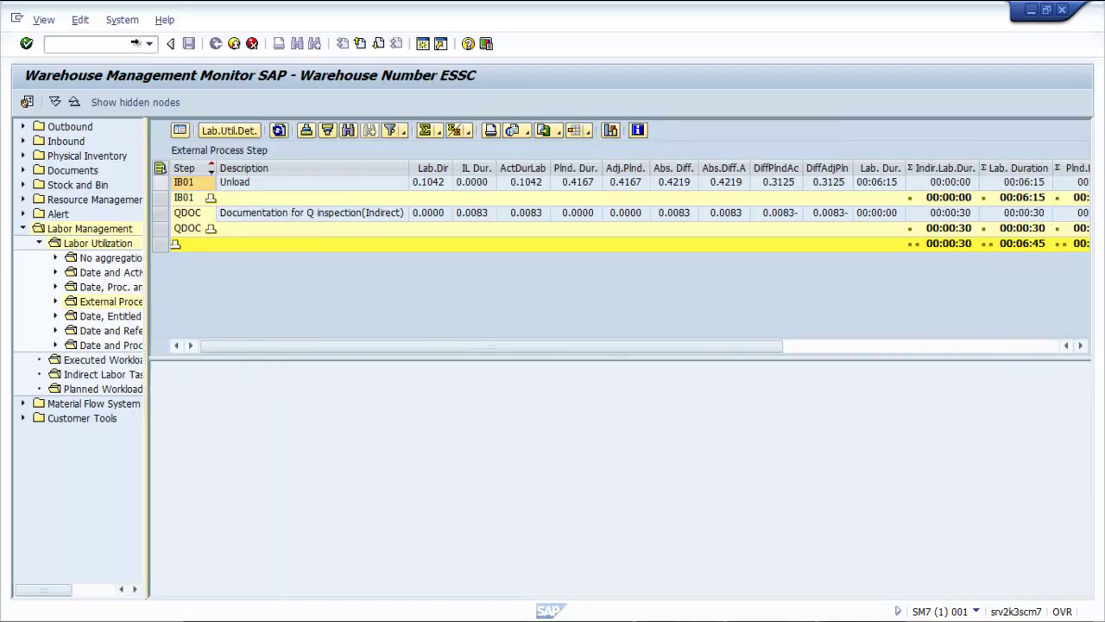
key(F6)
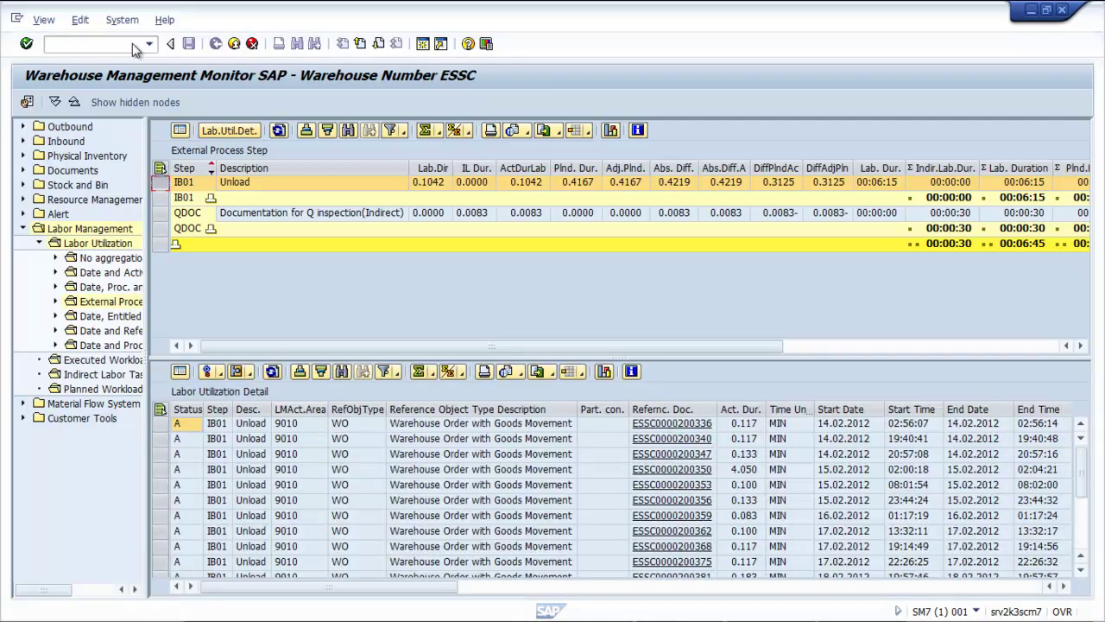
key(Down)
key(Down)
key(F6)
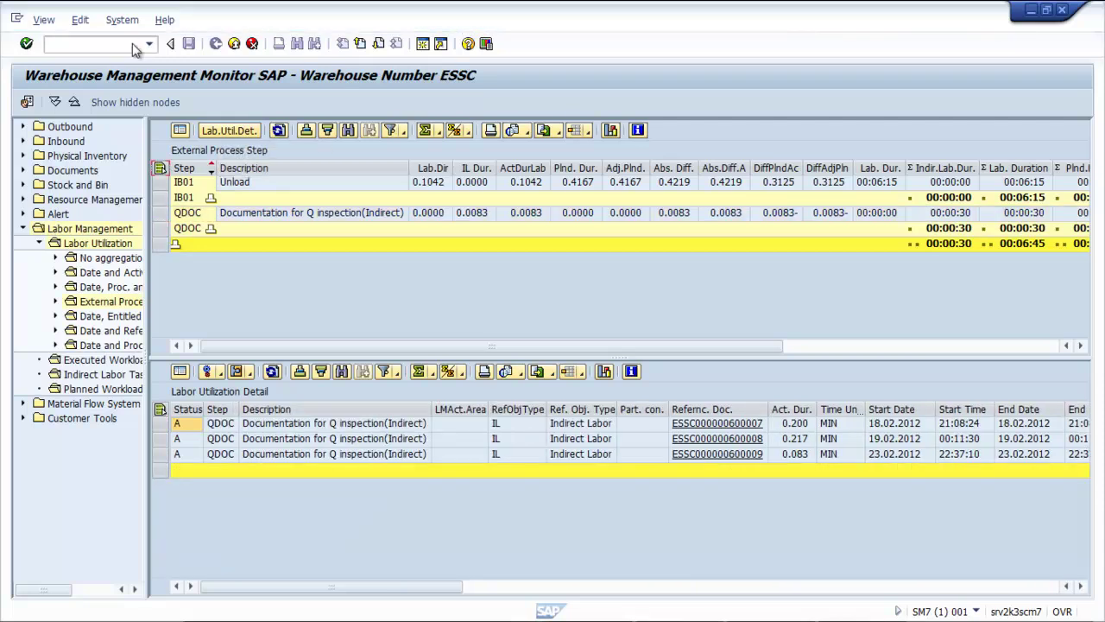
- Display the external process step results as a graphic to compare IB01 and QDOC durations, and close it
scroll(604, 259, right, 10)
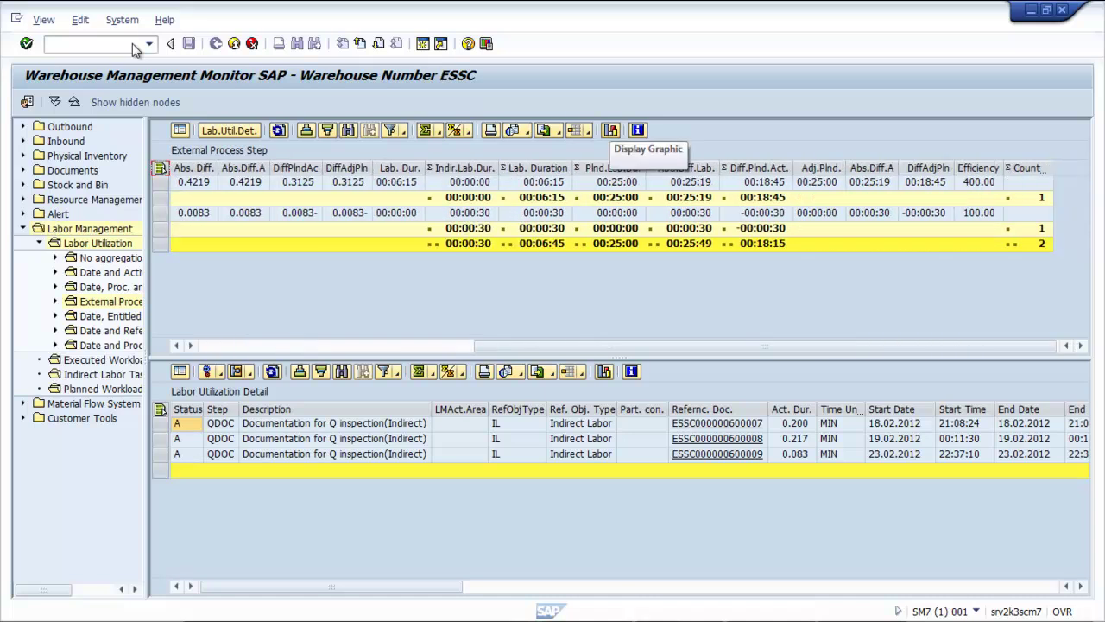
click(611, 129)
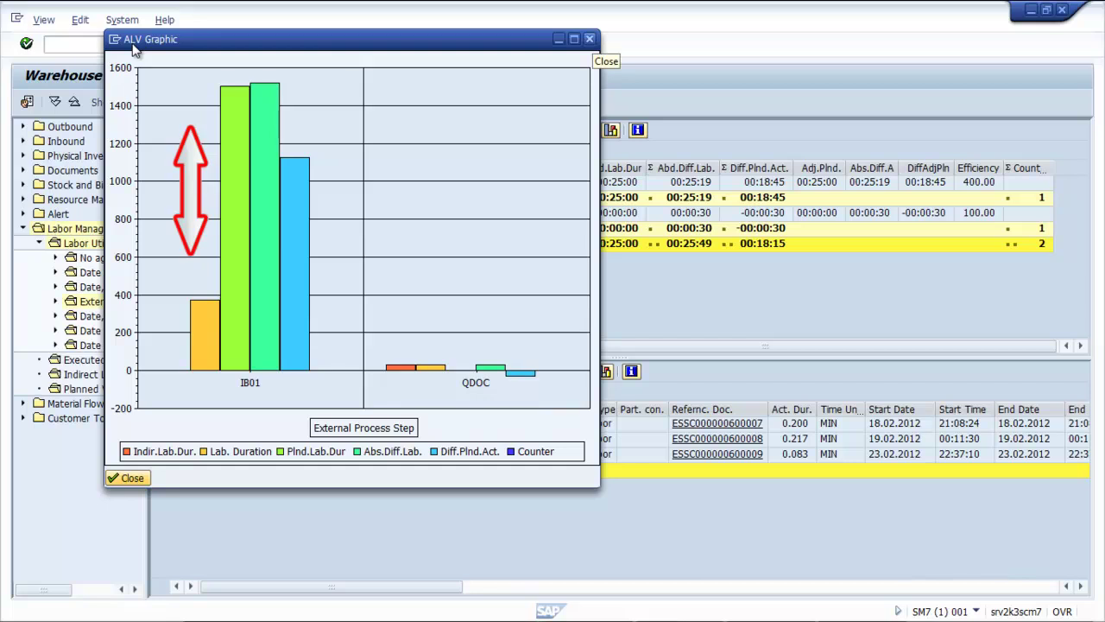
key(Escape)
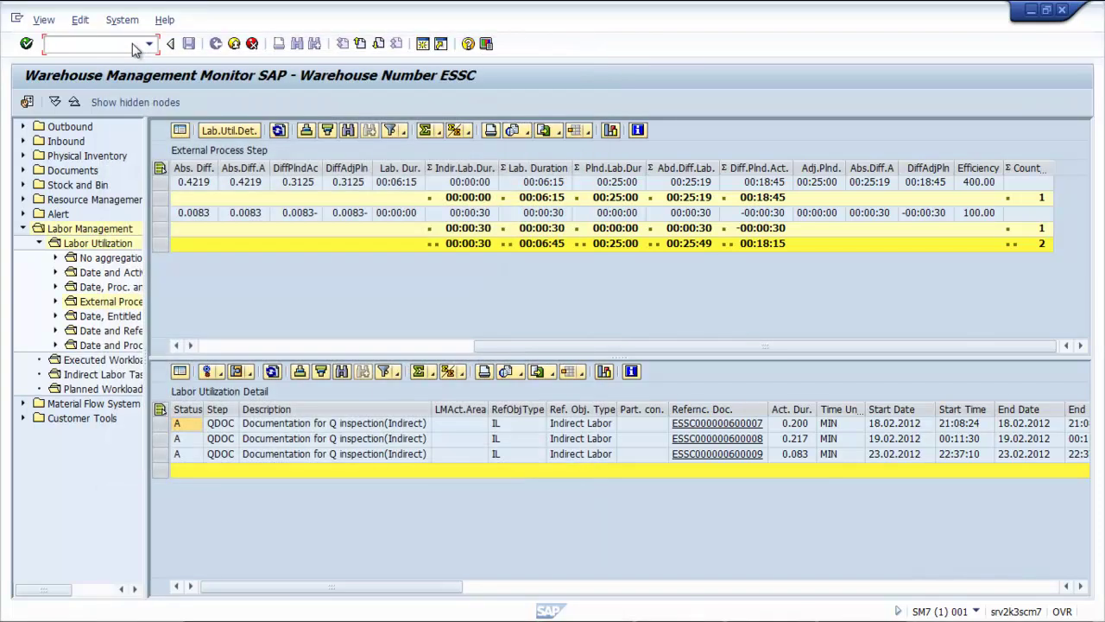